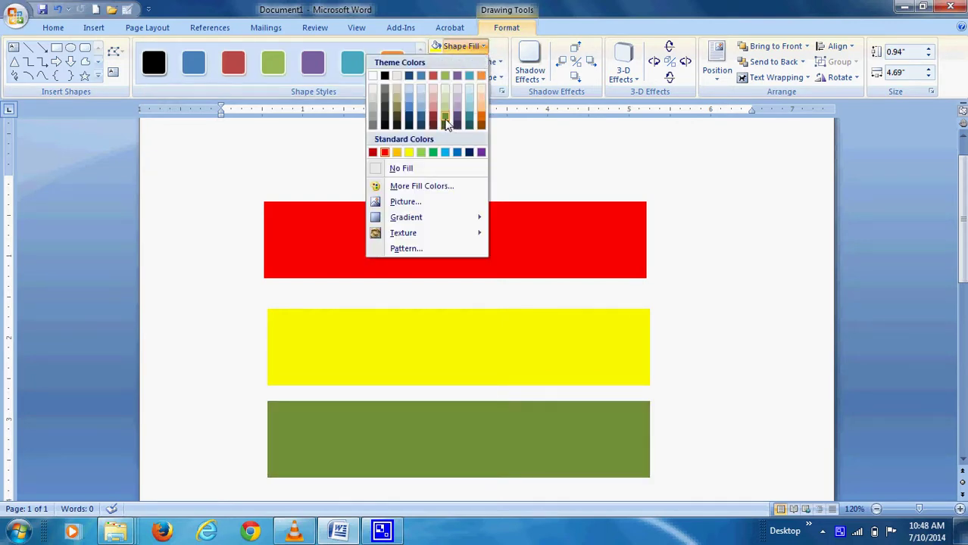
Fill the bottom rectangle with dark olive green and stack the yellow and green rectangles flush beneath the red one.
click(446, 120)
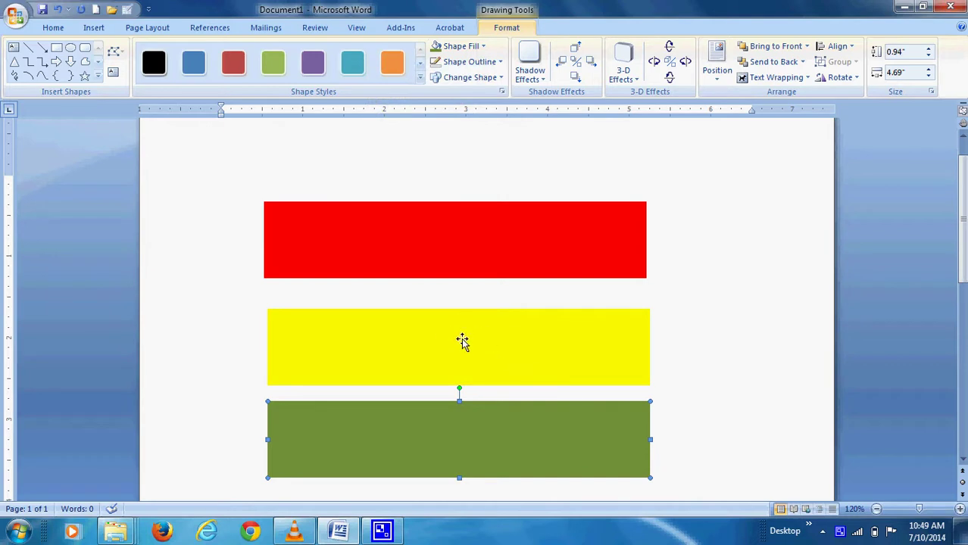
drag(464, 348, 460, 317)
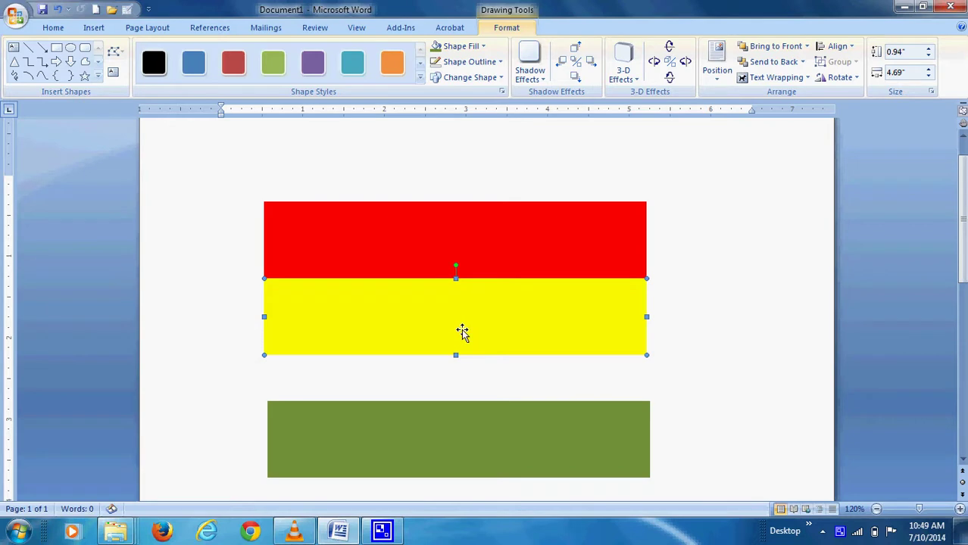
drag(459, 430, 454, 390)
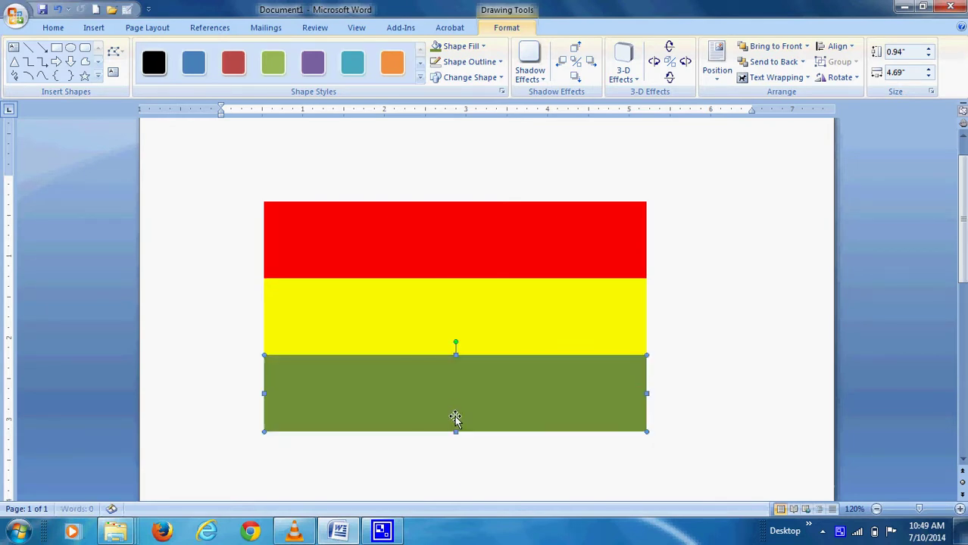
click(480, 238)
click(476, 309)
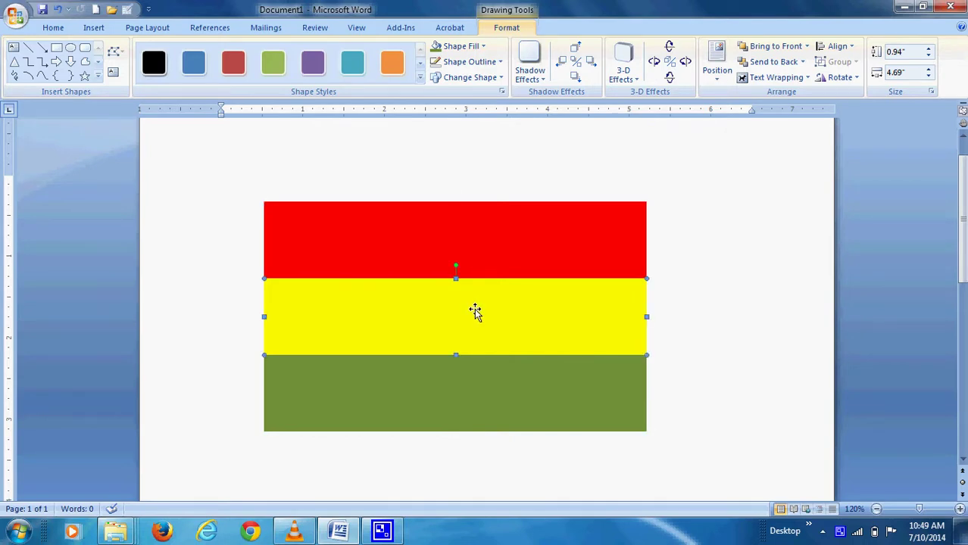
click(475, 385)
click(527, 237)
click(461, 324)
click(363, 255)
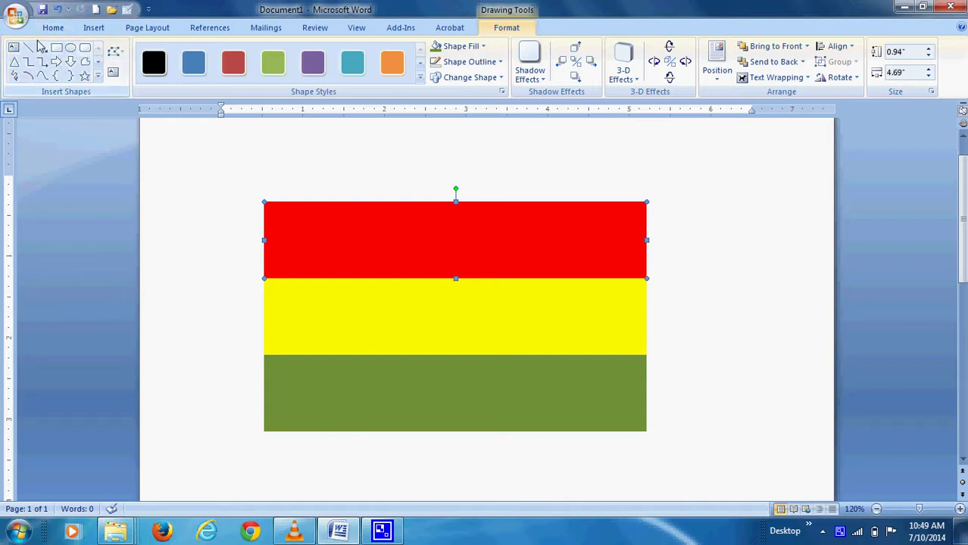
click(85, 77)
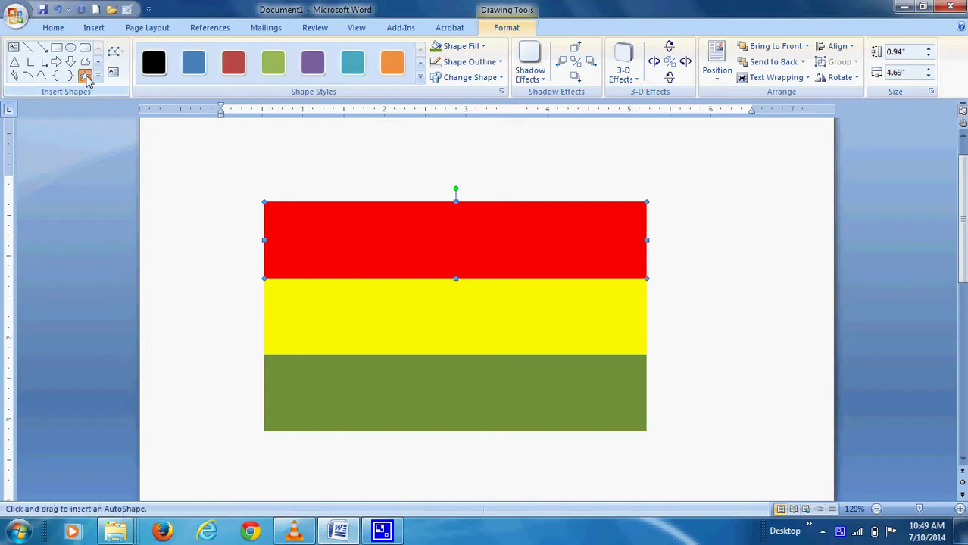
click(85, 77)
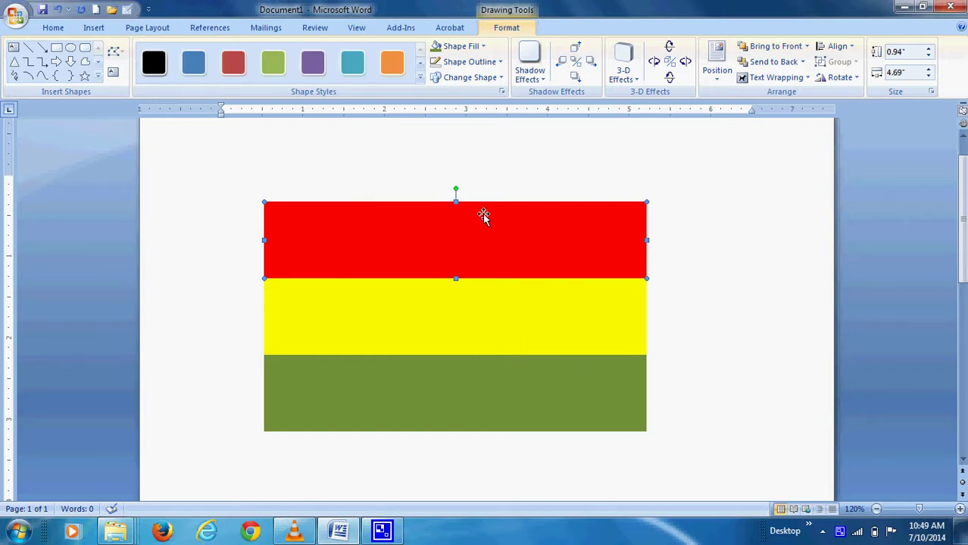
click(687, 249)
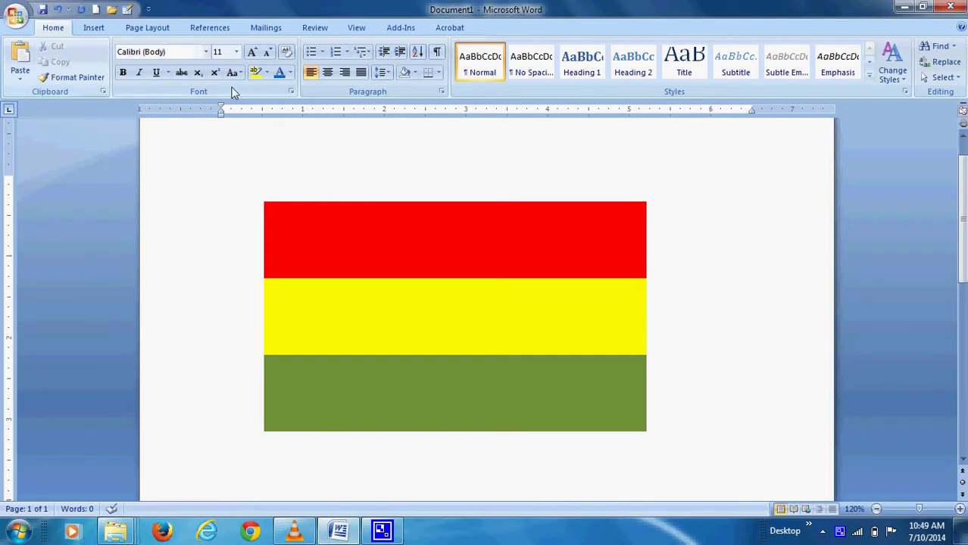
Draw a five-point star about 0.92" wide and 0.7" high in the middle of the yellow band.
click(93, 28)
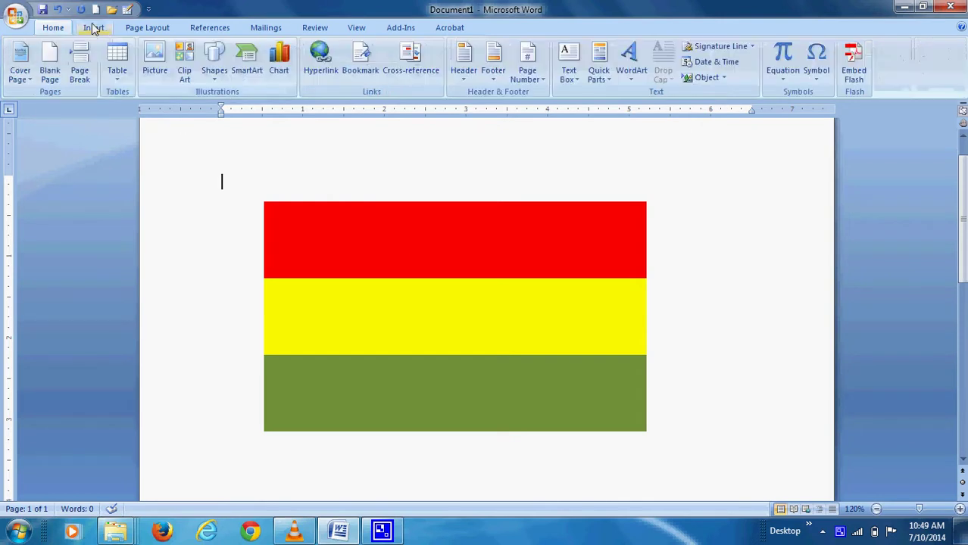
click(214, 74)
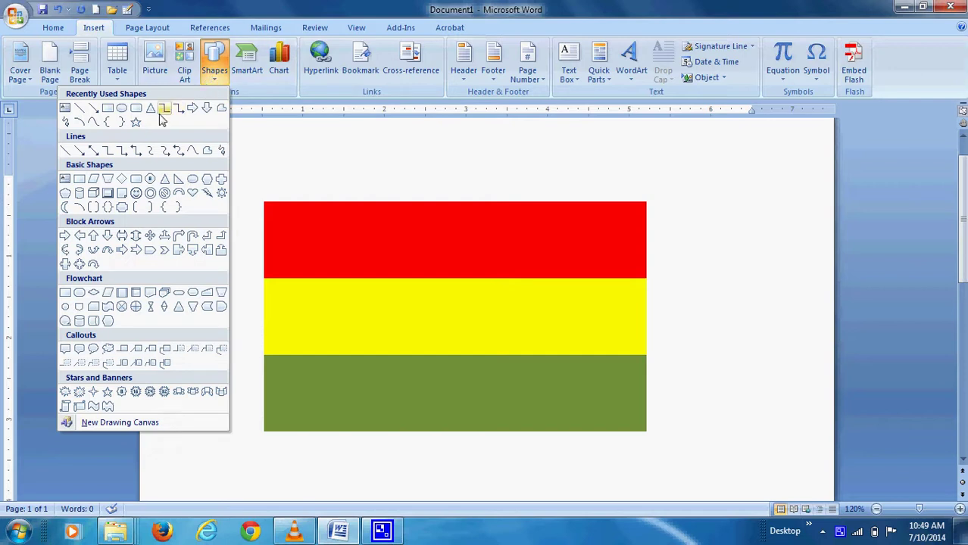
click(137, 123)
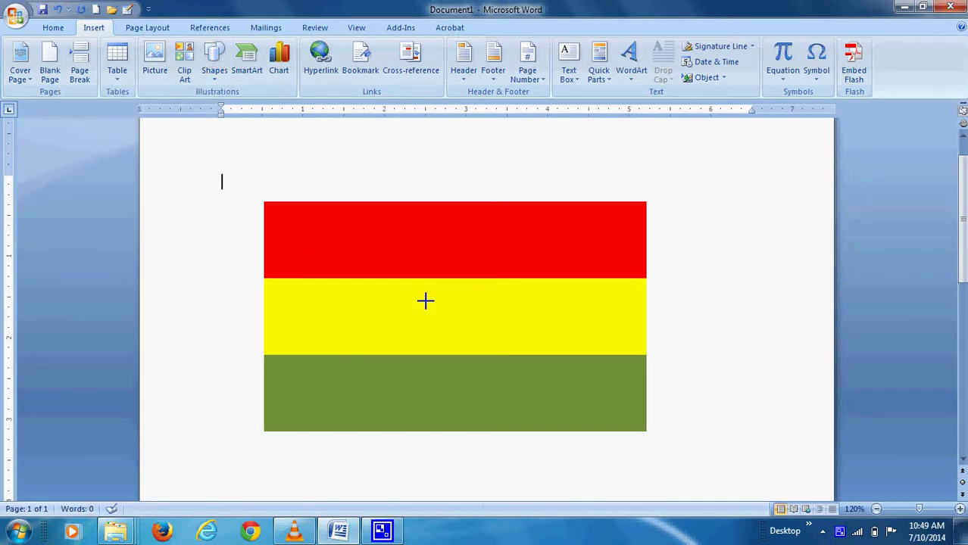
drag(474, 340, 488, 348)
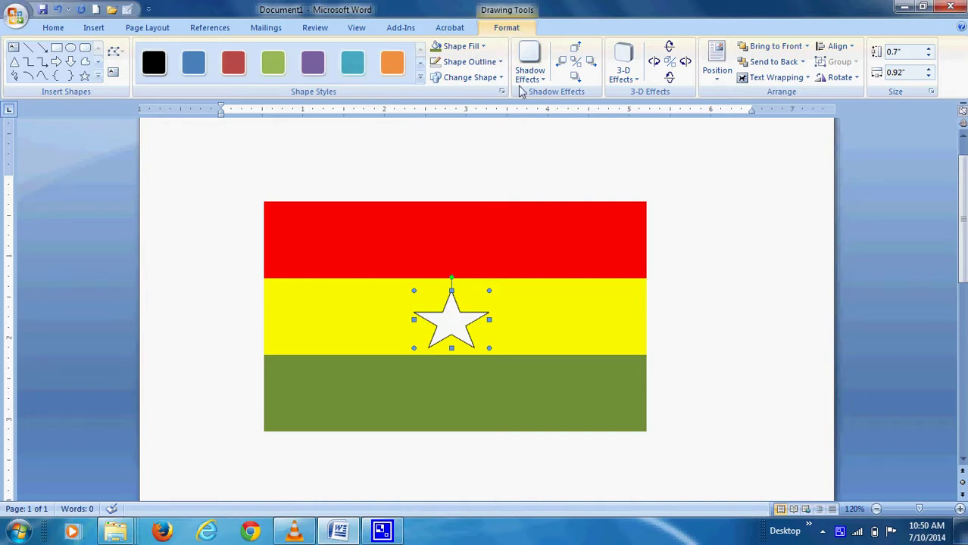
Fill the star with black and nudge it slightly upward to centre it vertically in the yellow band.
click(483, 46)
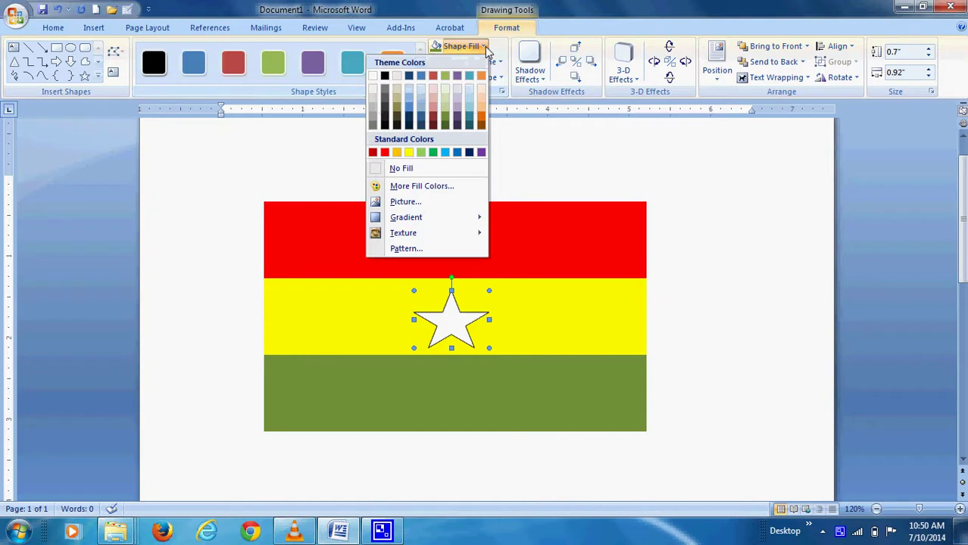
click(386, 76)
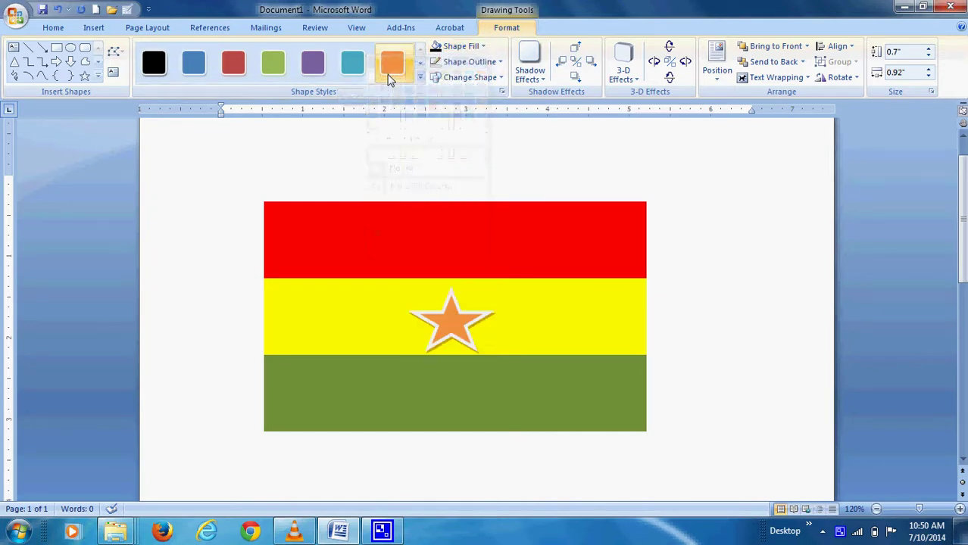
click(478, 47)
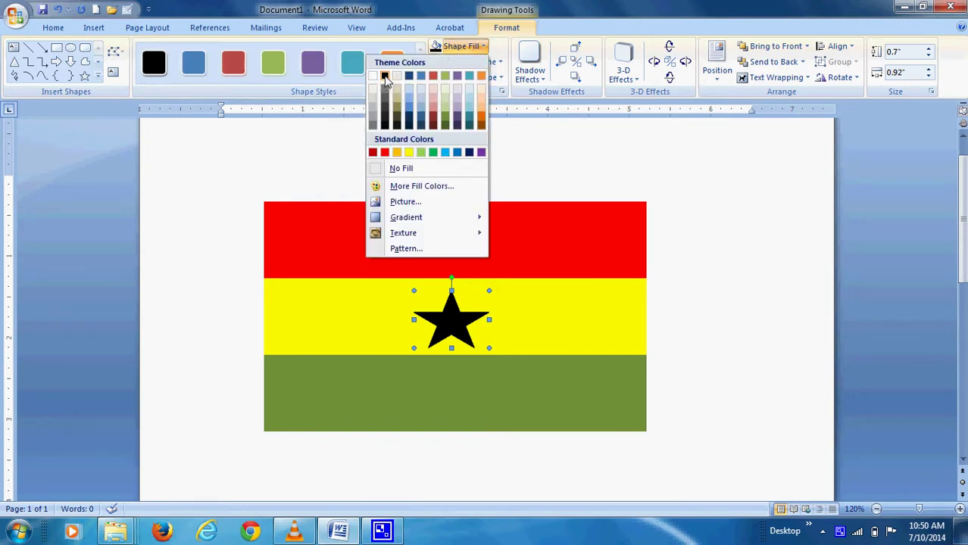
click(386, 78)
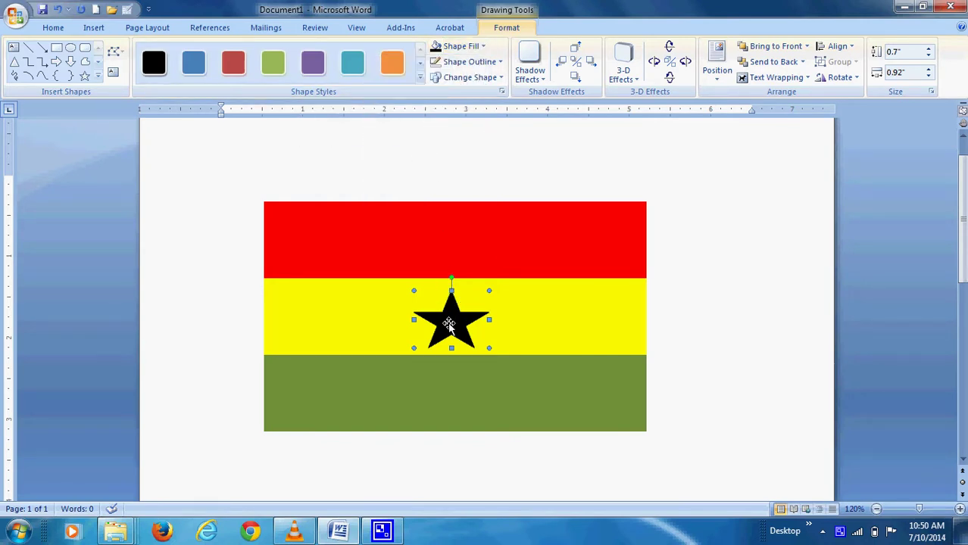
drag(451, 319, 452, 318)
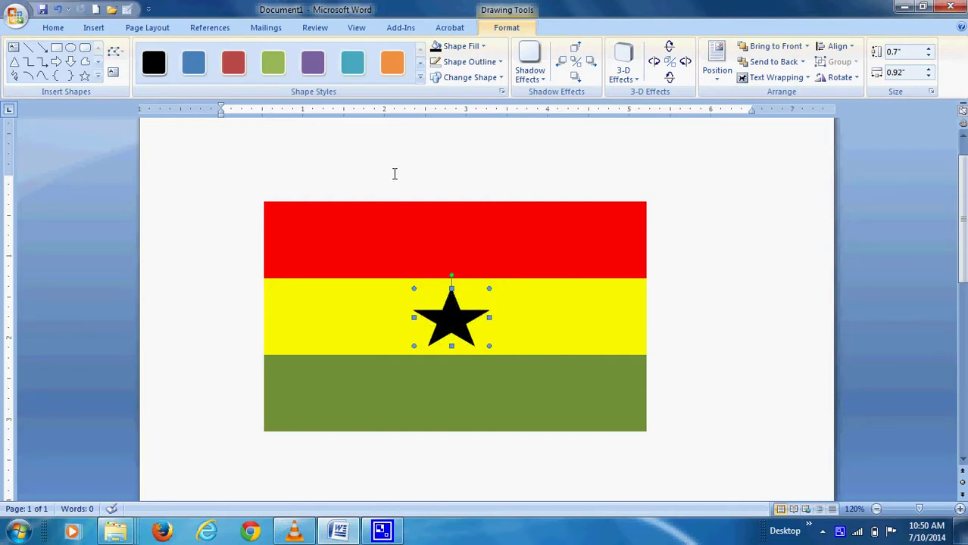
click(669, 298)
Move the red band away from the flag and back against the yellow band's upper edge, and dismiss the update notification.
click(553, 245)
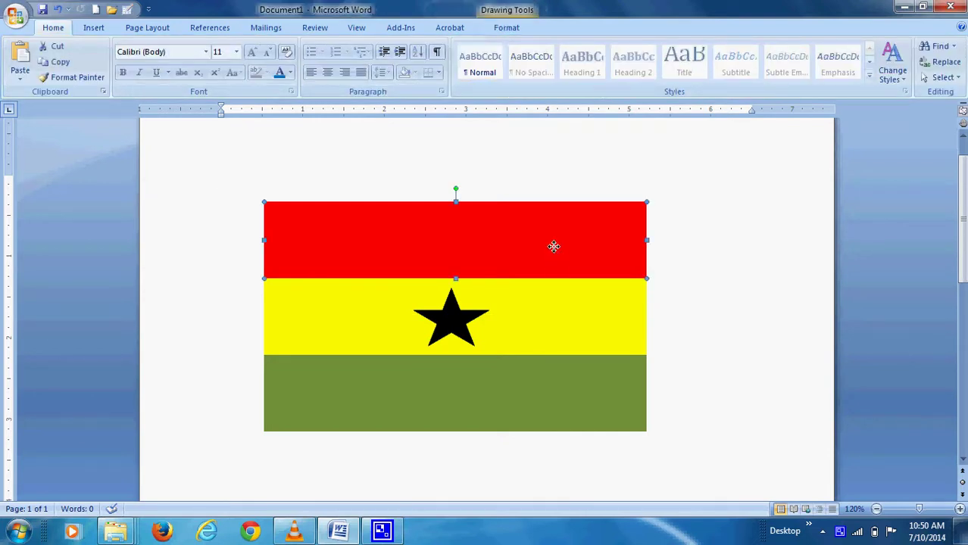
click(539, 332)
click(522, 392)
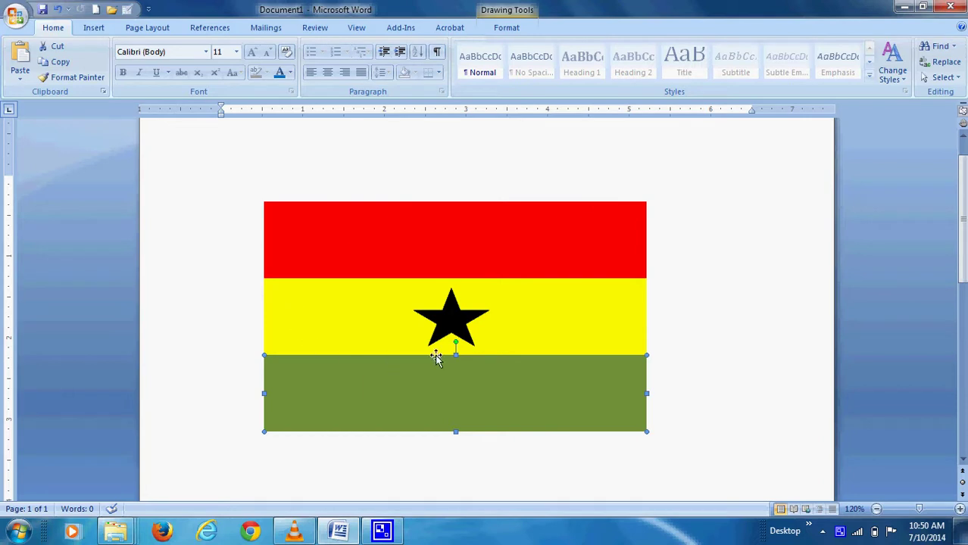
drag(510, 236, 519, 182)
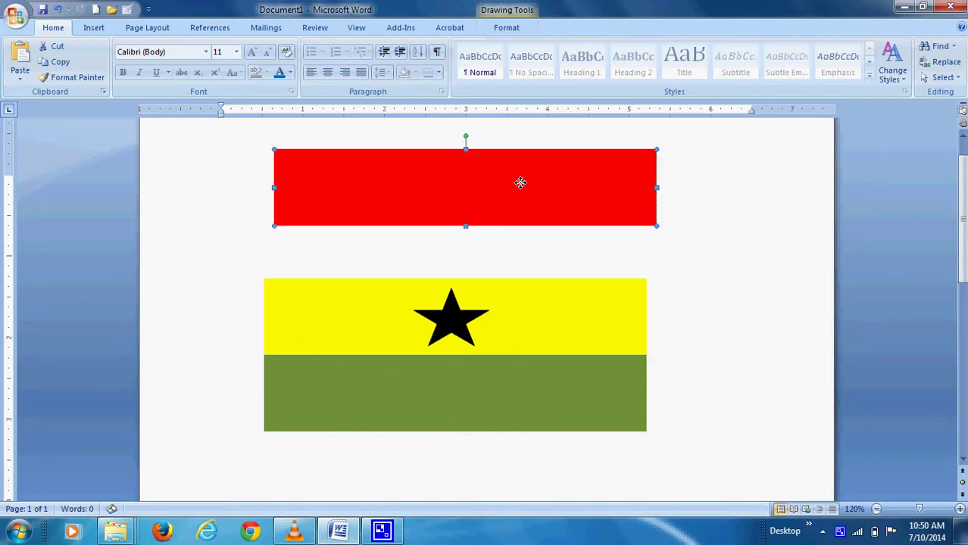
drag(480, 227, 479, 243)
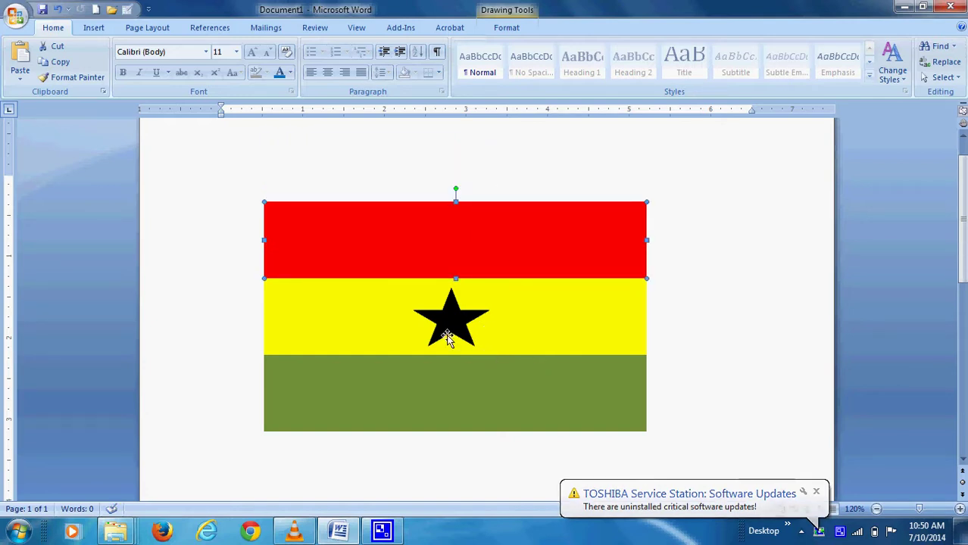
click(699, 246)
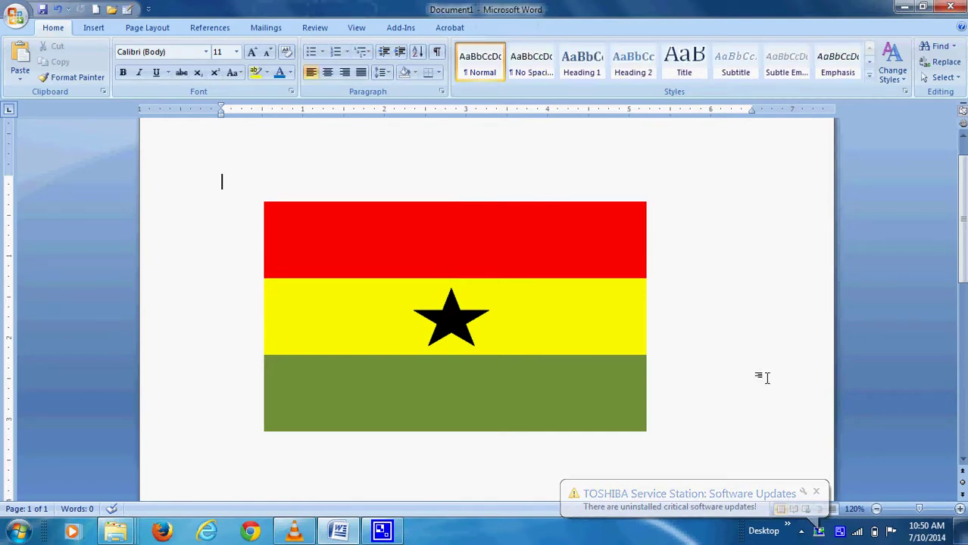
click(816, 492)
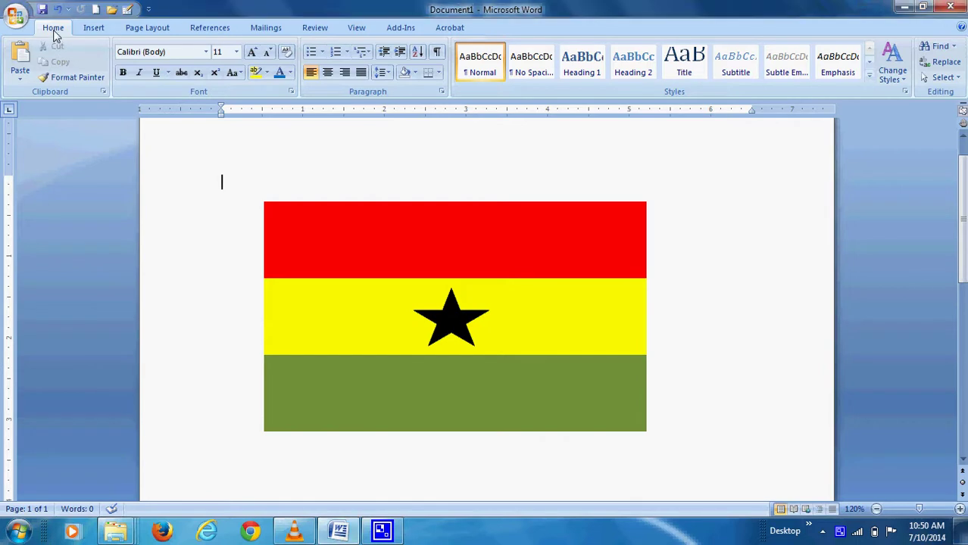
Select the three bands and the star together with Select Objects and group them into one object.
click(956, 81)
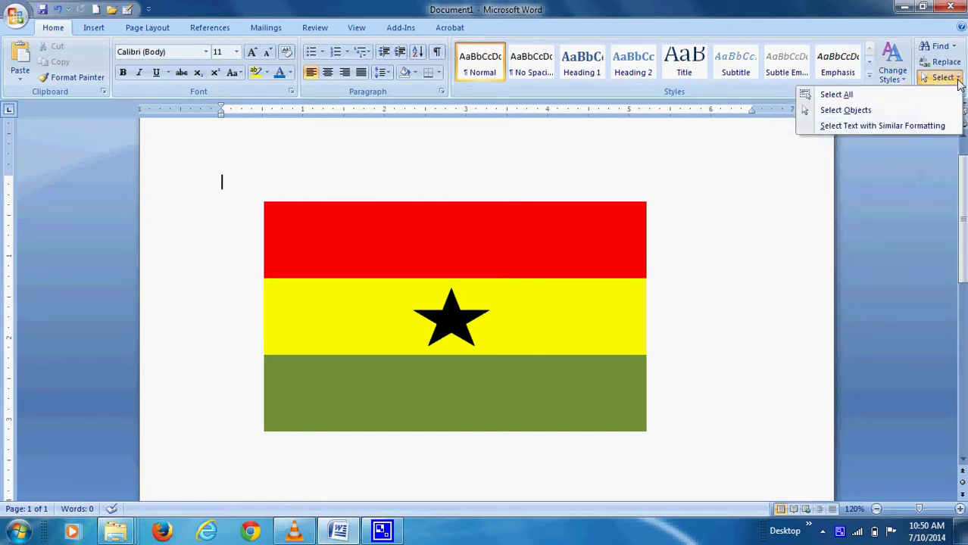
click(845, 111)
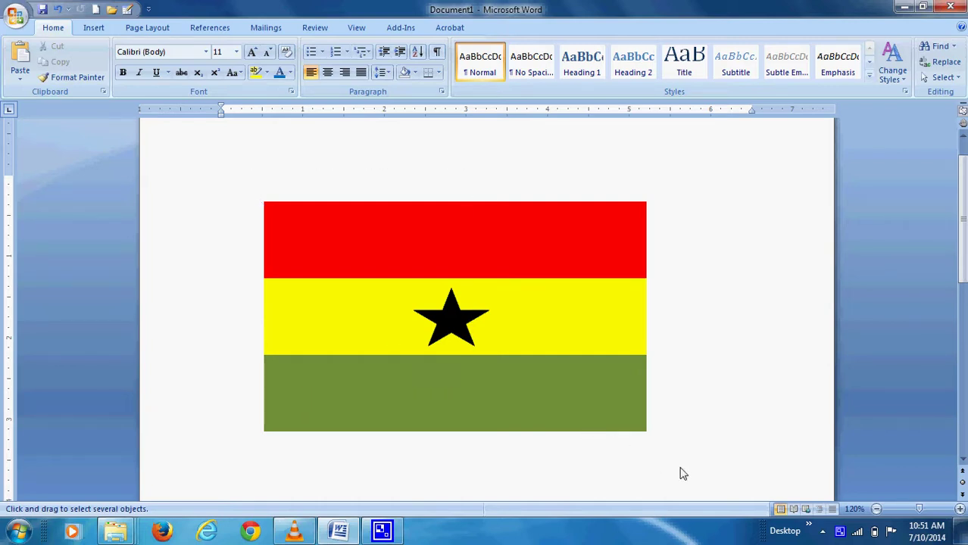
drag(680, 473, 710, 480)
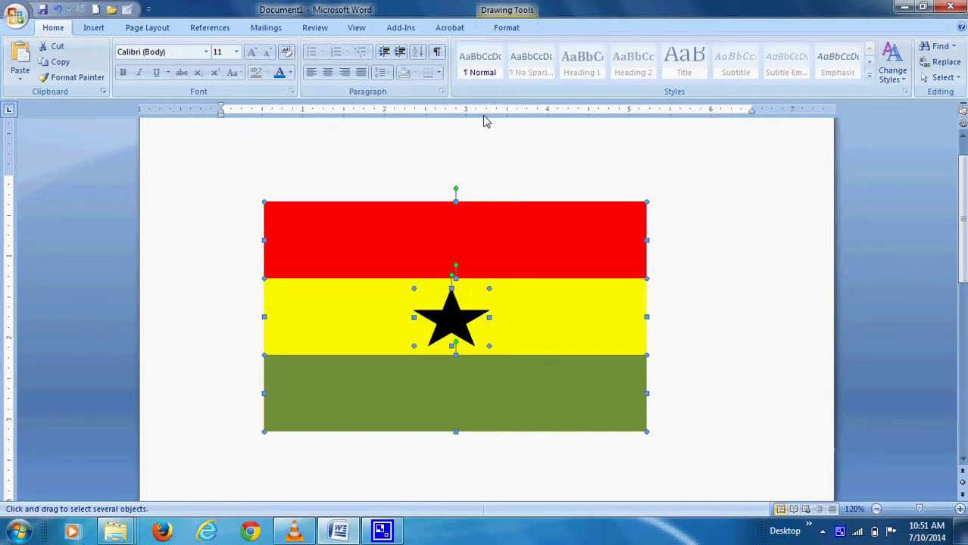
right_click(471, 236)
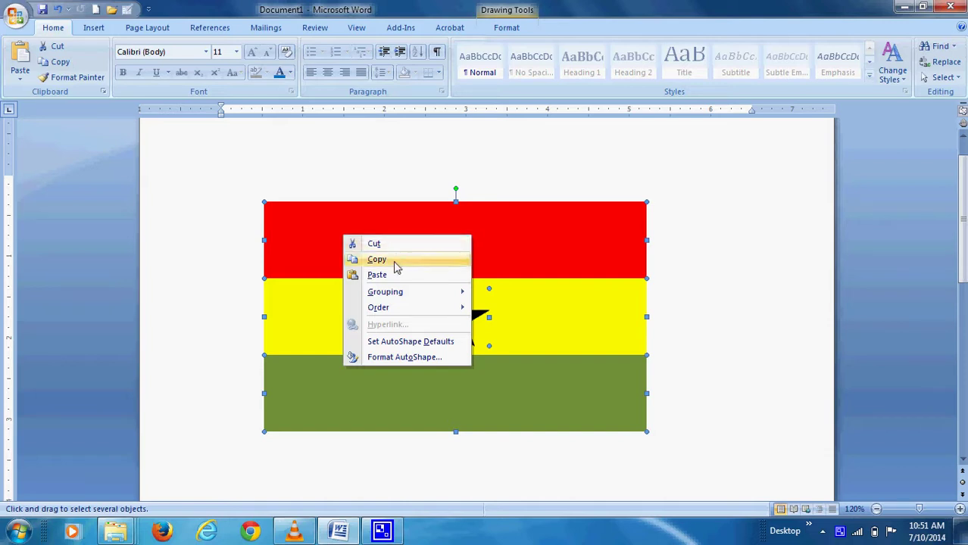
mouse_move(394, 295)
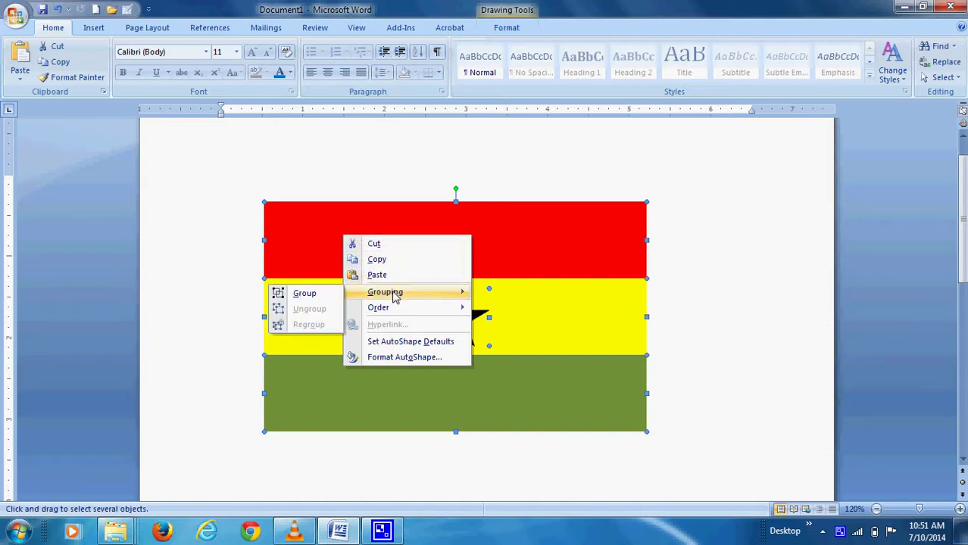
click(295, 294)
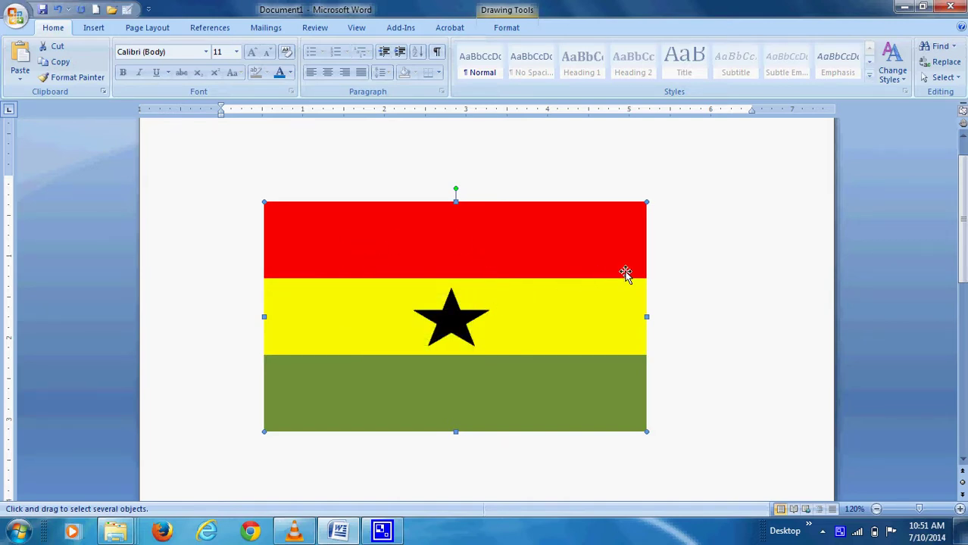
Move the grouped flag around the page as a single object and leave it roughly centred horizontally.
drag(599, 267, 562, 262)
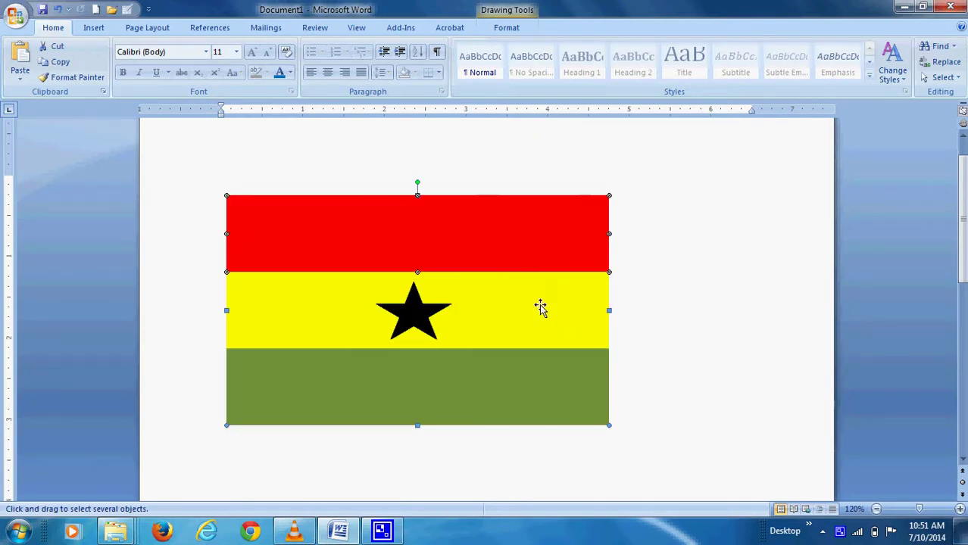
drag(523, 300, 567, 341)
scroll(504, 229, up, 1)
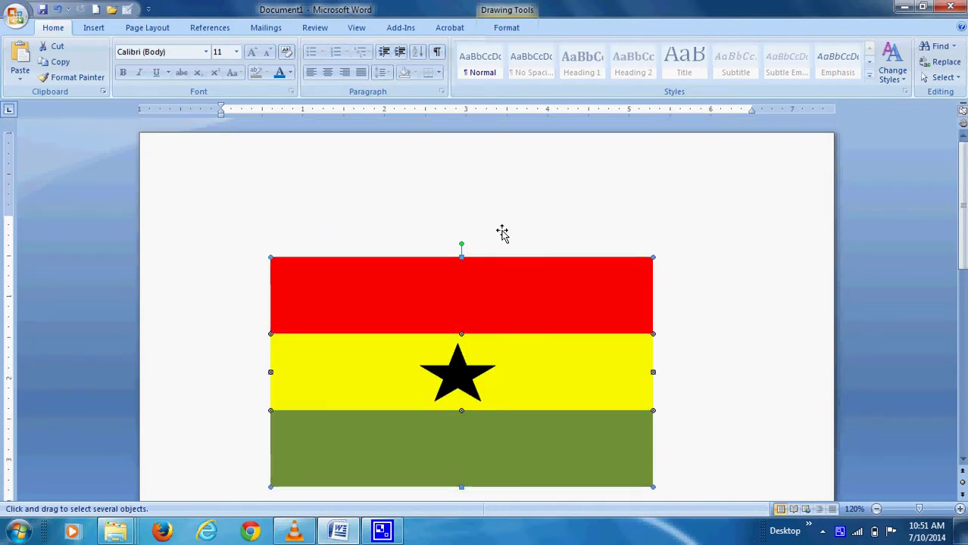
scroll(478, 240, down, 2)
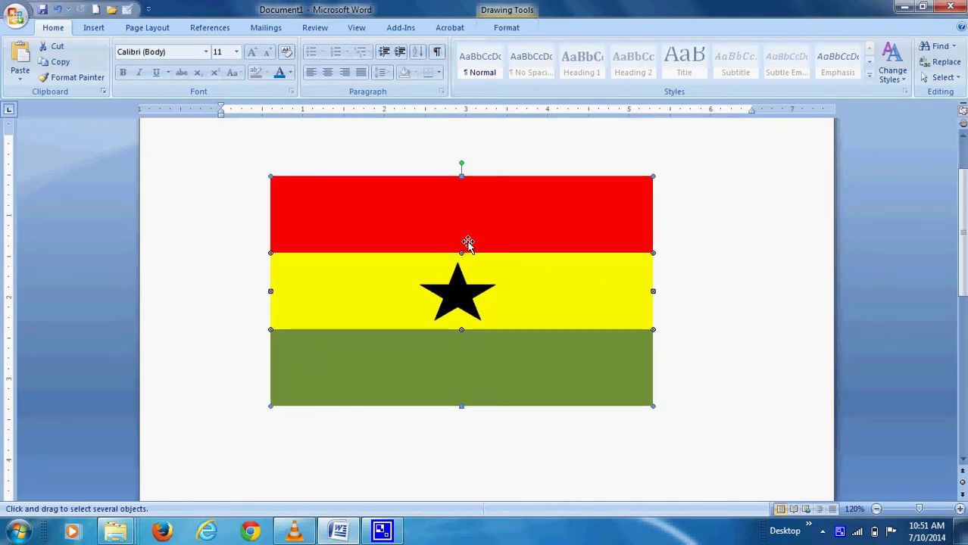
click(688, 297)
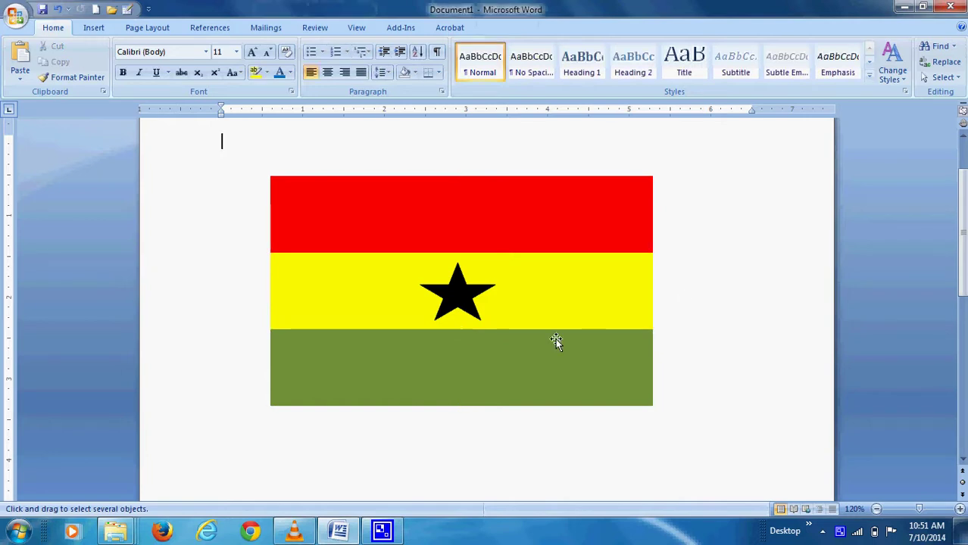
drag(555, 339, 483, 312)
drag(433, 241, 522, 331)
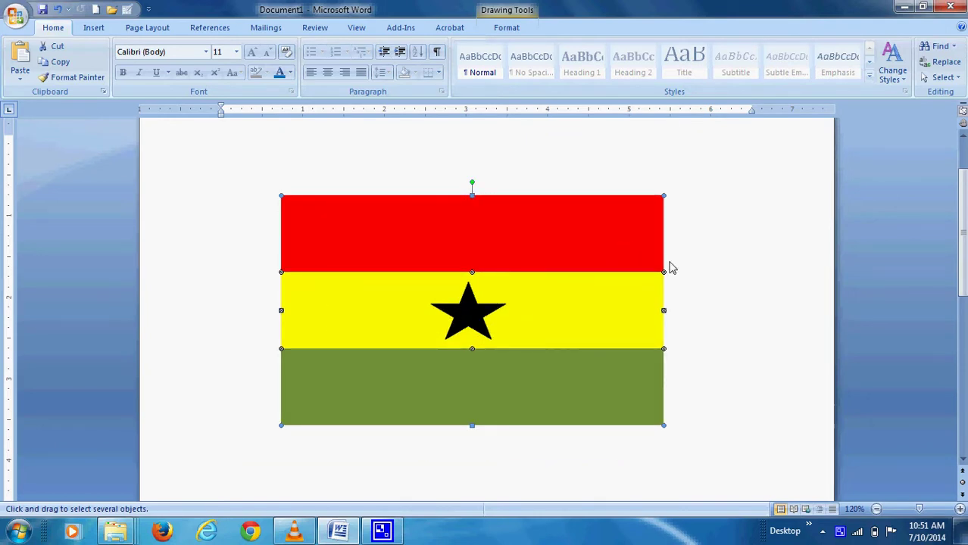
click(695, 262)
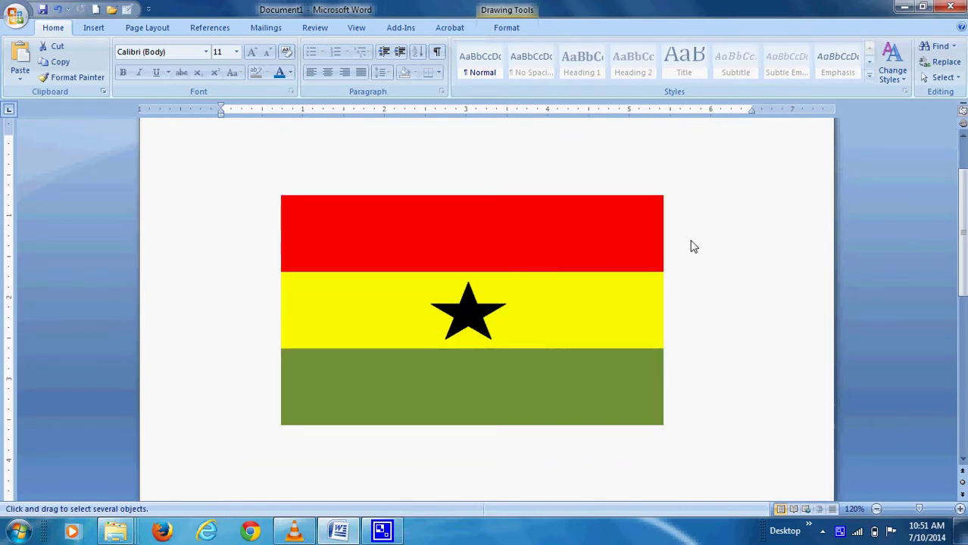
Select the grouped flag, start saving the document under a new name, and move the Save As dialog nearer the page centre.
click(487, 241)
scroll(478, 231, up, 2)
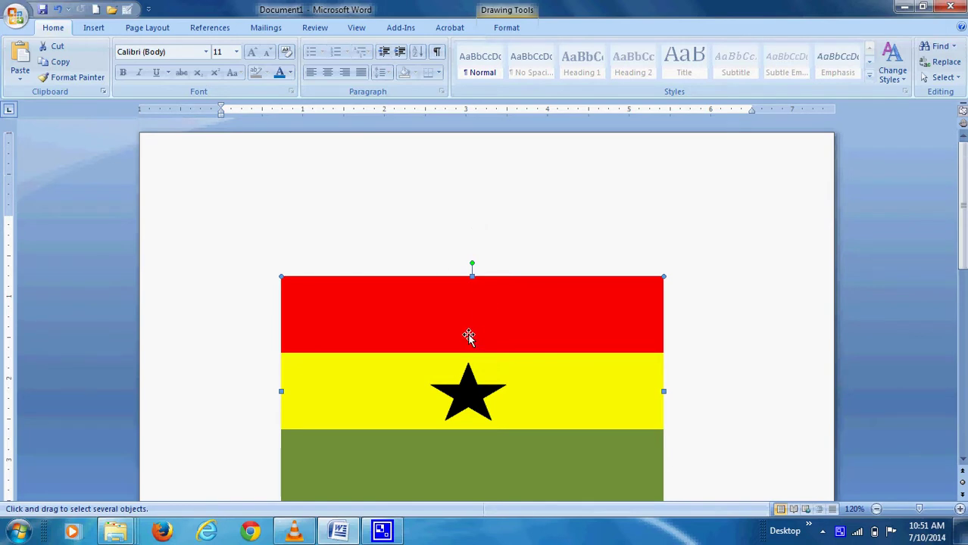
click(17, 15)
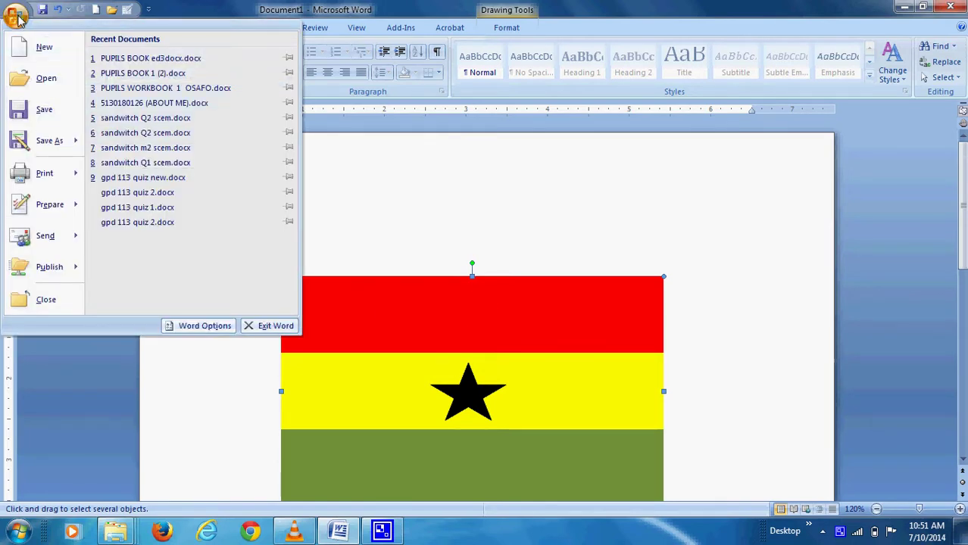
click(38, 142)
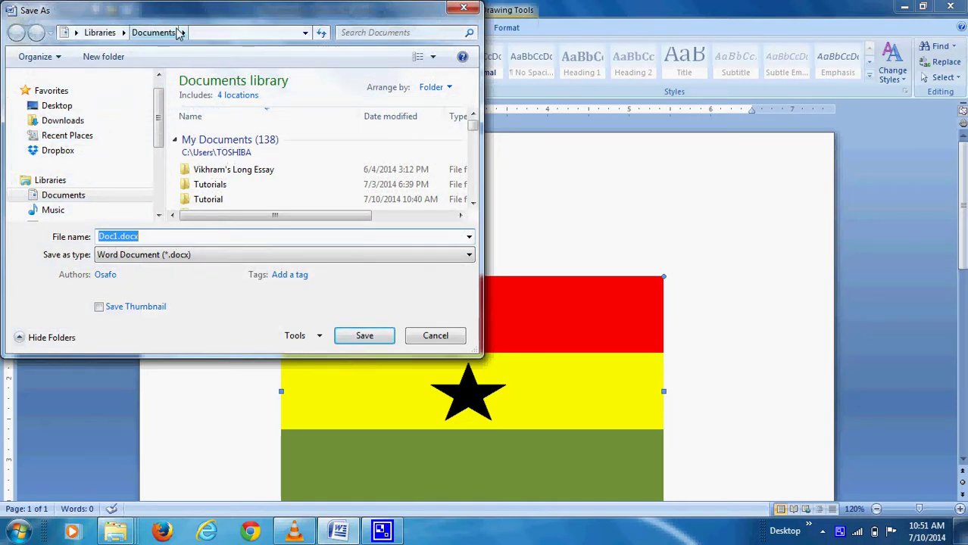
drag(165, 17, 243, 32)
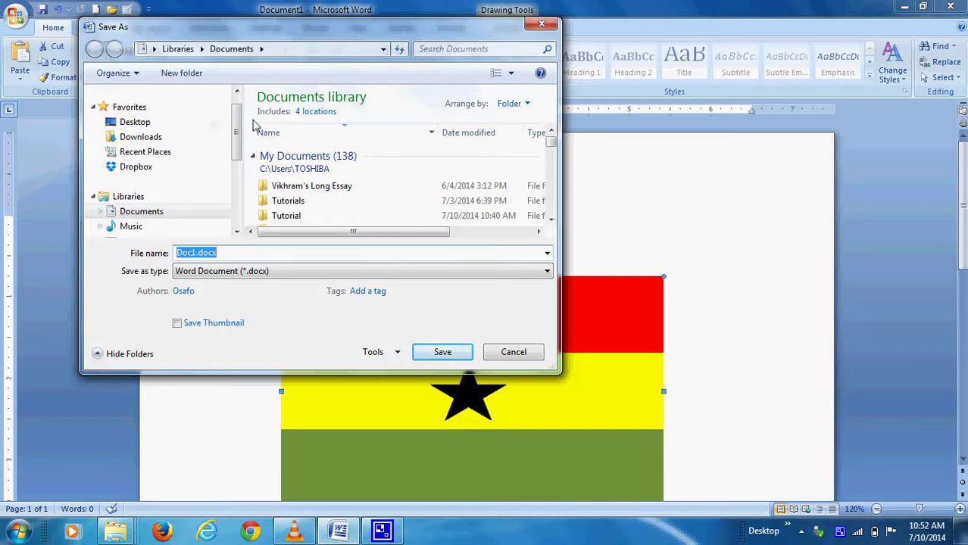
drag(264, 41, 355, 71)
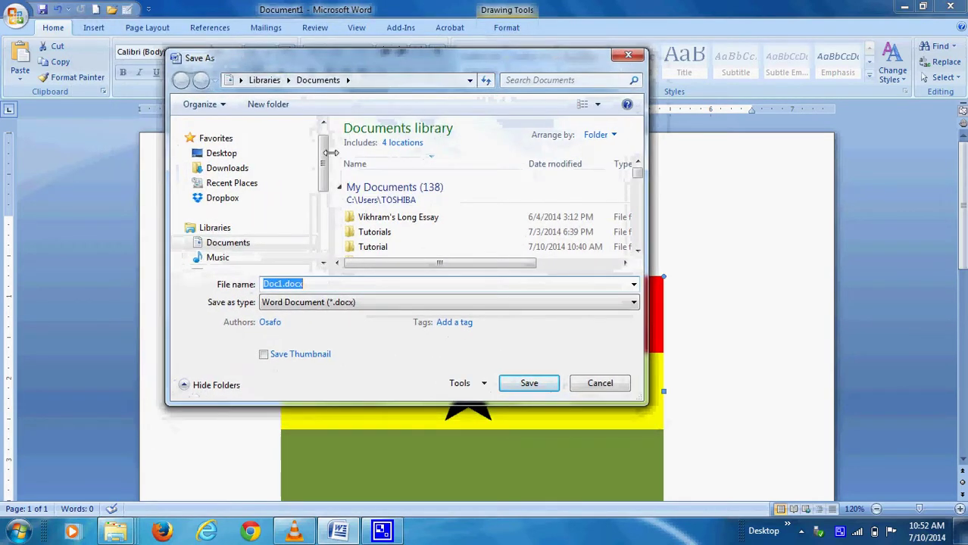
Choose the 7.45 GB drive under Computer as the save location and look through its folders.
drag(327, 162, 327, 212)
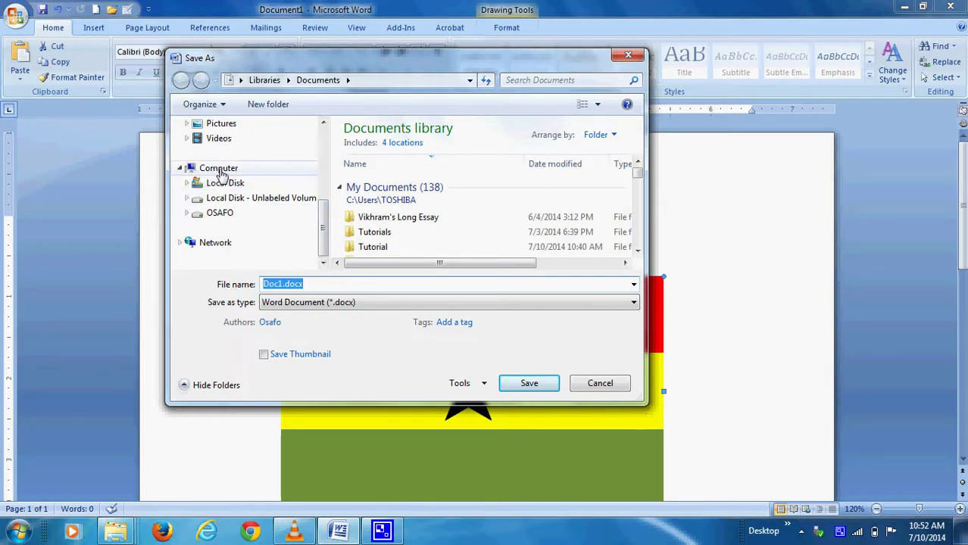
click(219, 170)
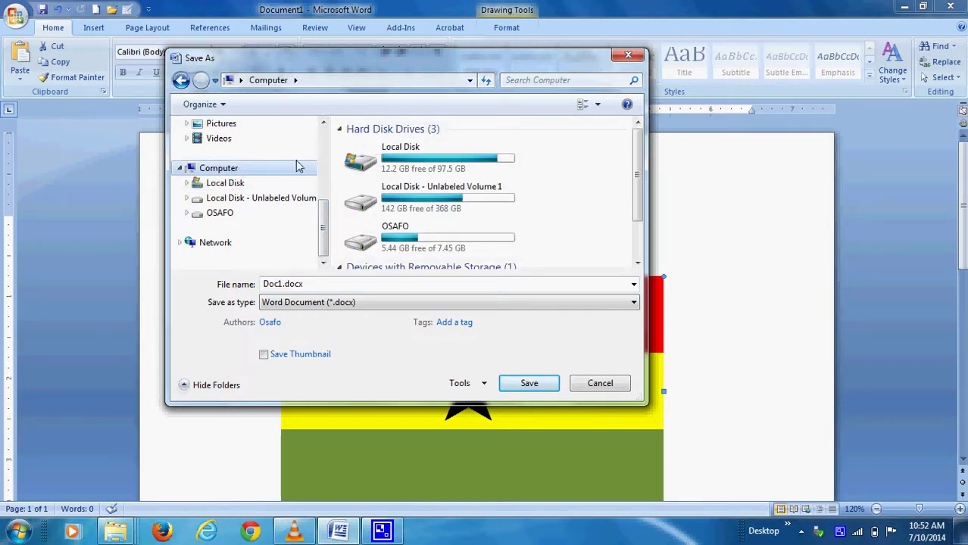
drag(638, 162, 640, 195)
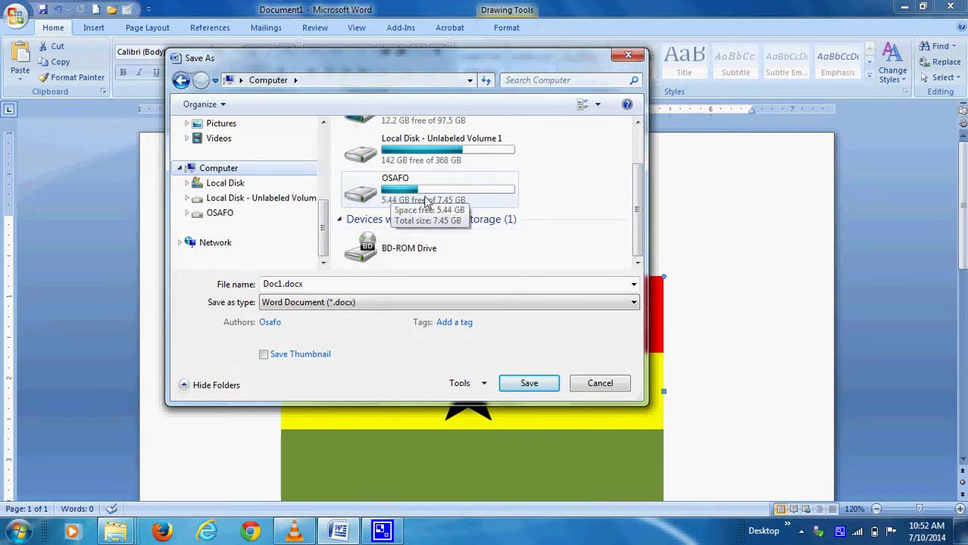
double_click(426, 202)
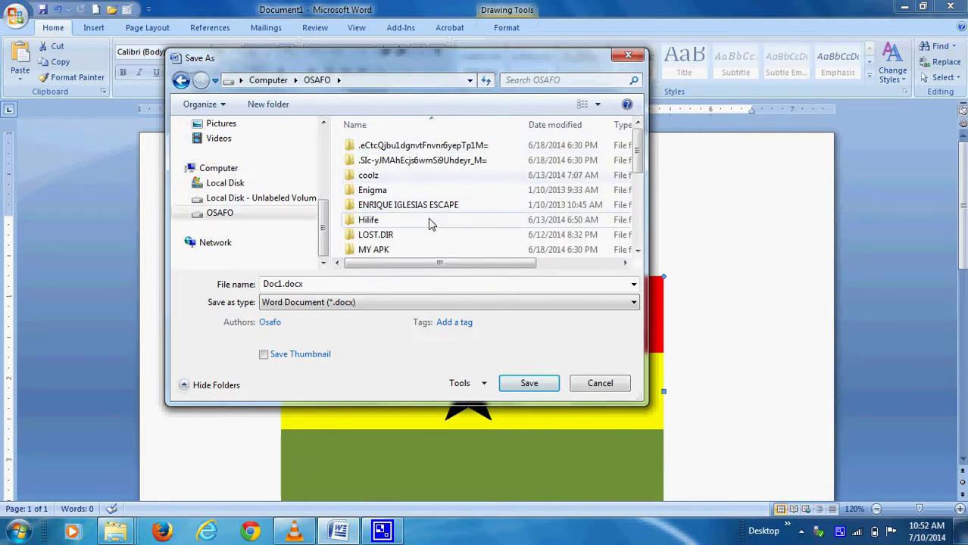
scroll(430, 223, down, 2)
scroll(429, 223, down, 2)
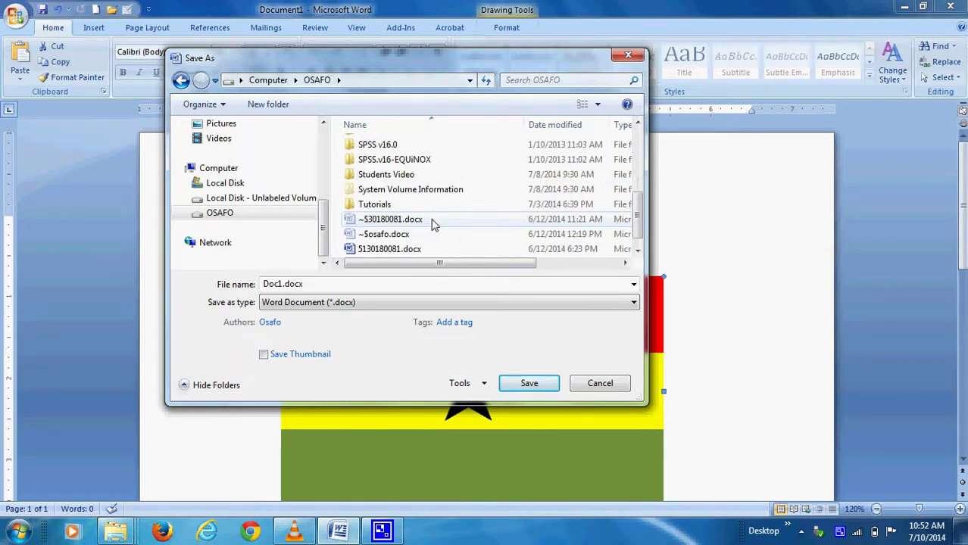
Name the file "Ghana flag" and save it as a Word document.
double_click(273, 286)
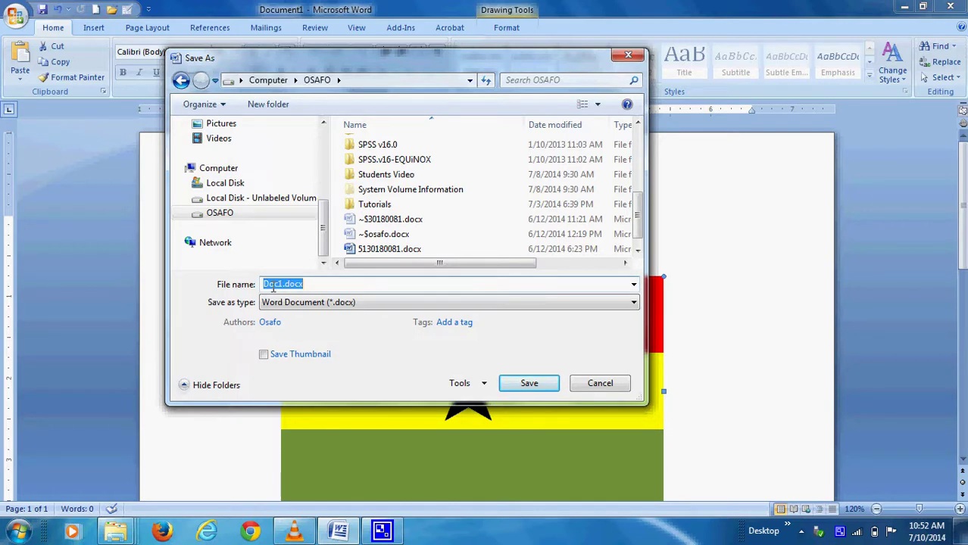
text(Ghana flag)
click(528, 385)
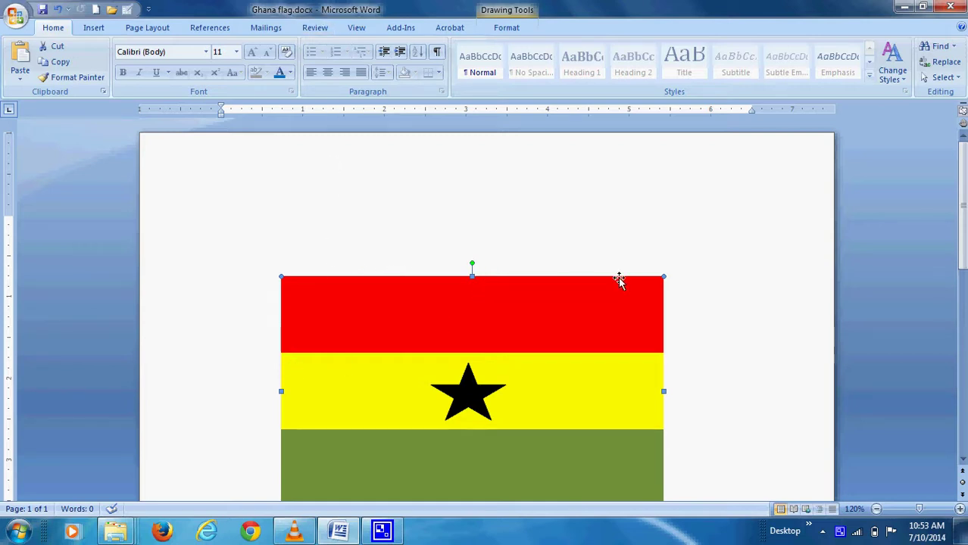
scroll(620, 278, down, 1)
scroll(620, 279, down, 1)
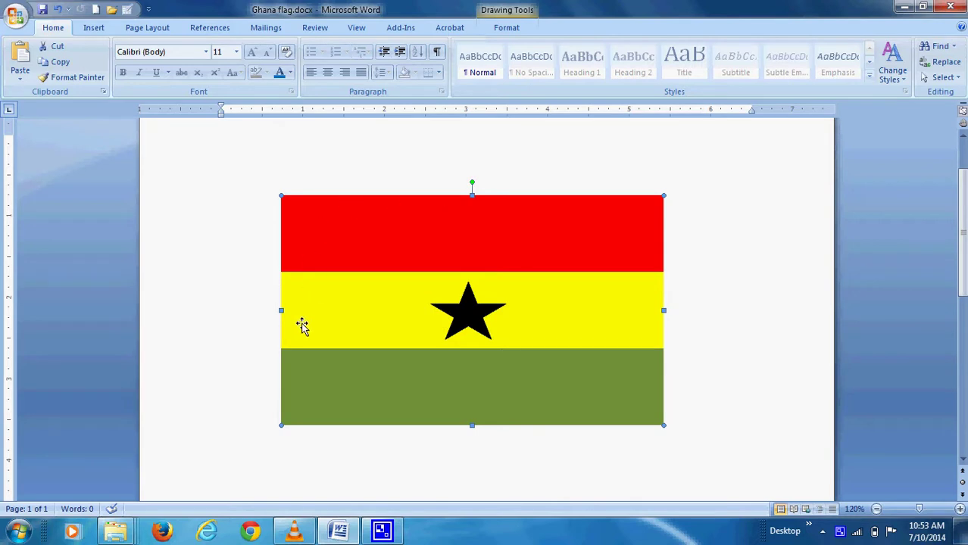